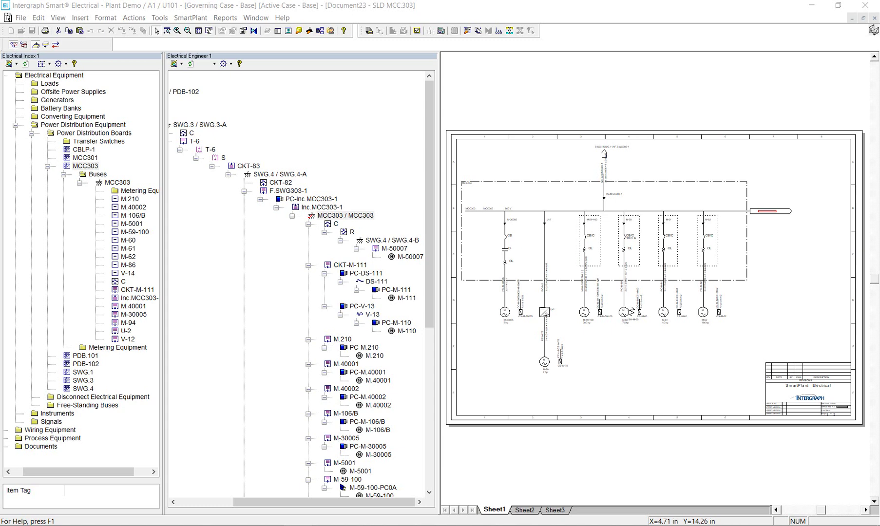
Step: Show CircuitBreaker.sym beside the SLD symbols folder and measure its top line and arc (3.31 mm, 82.57°)
key("alt+Tab")
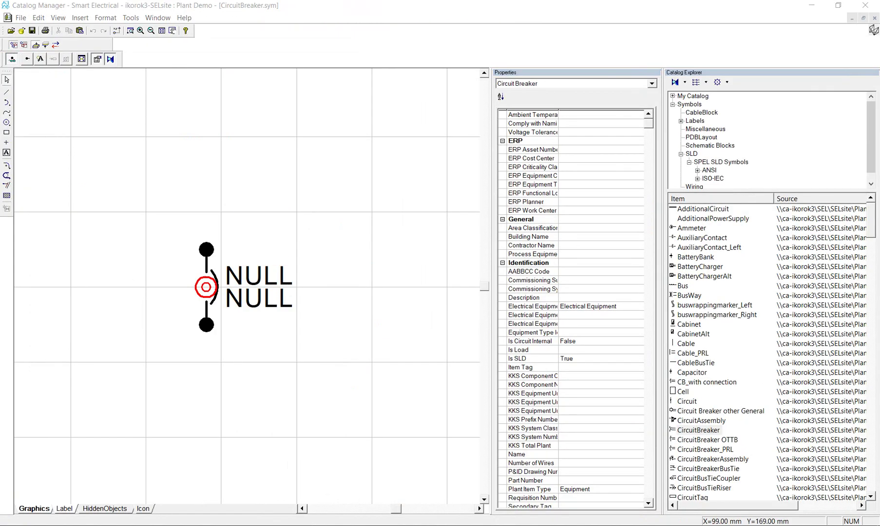
left_click(692, 154)
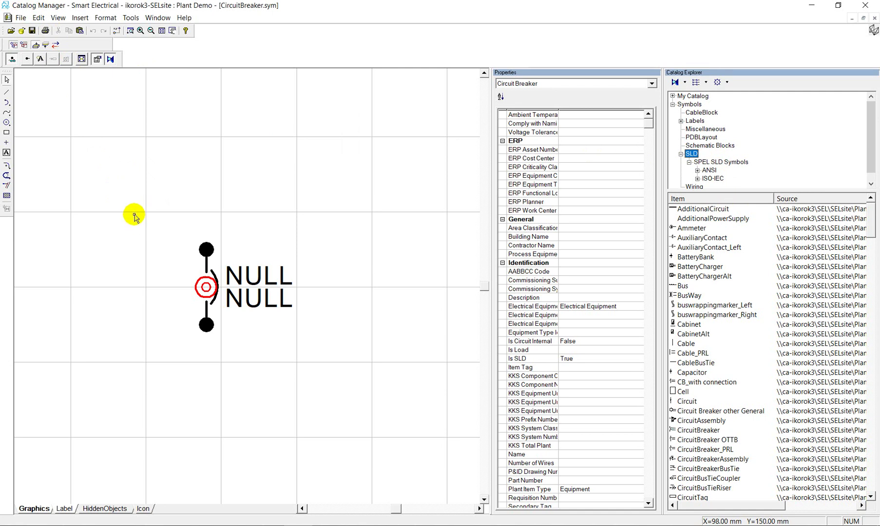
left_click(206, 261)
left_click(216, 286)
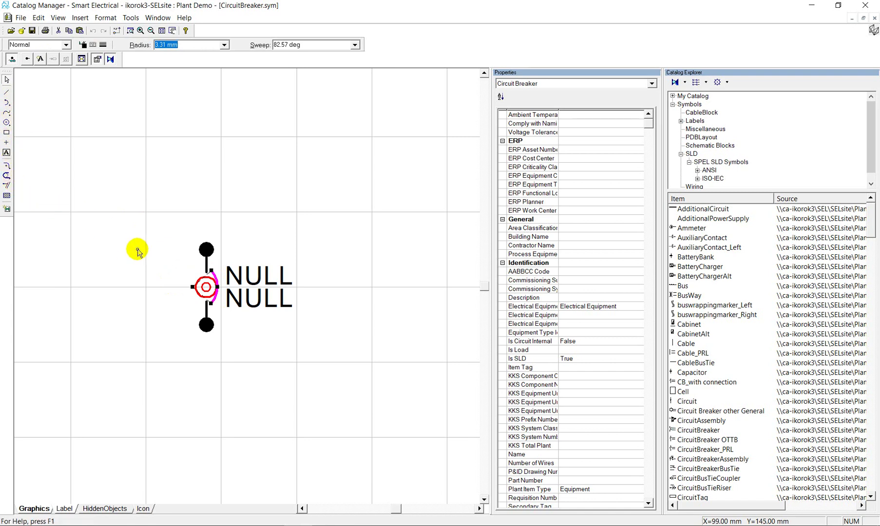
left_click(131, 18)
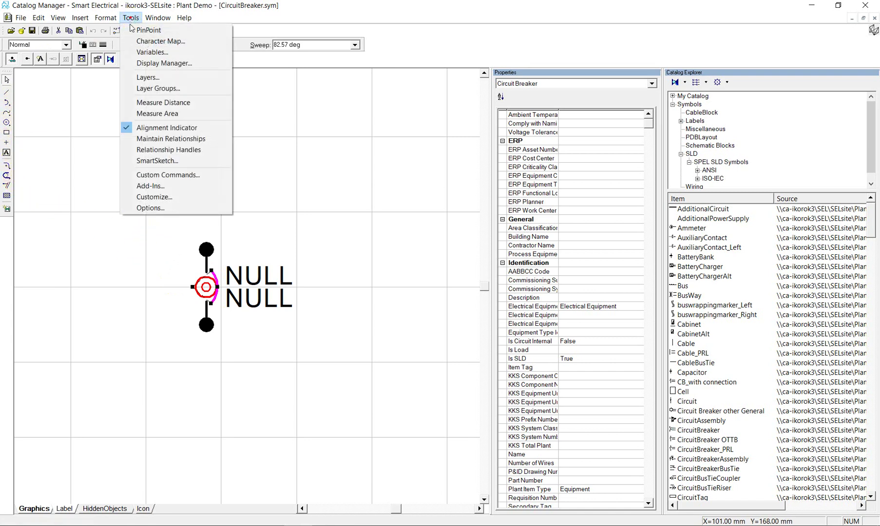
left_click(147, 103)
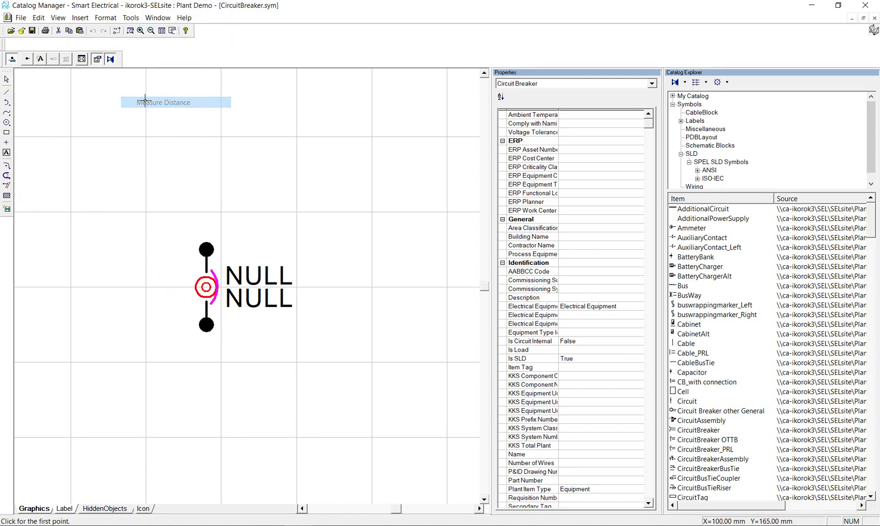
left_click(166, 245)
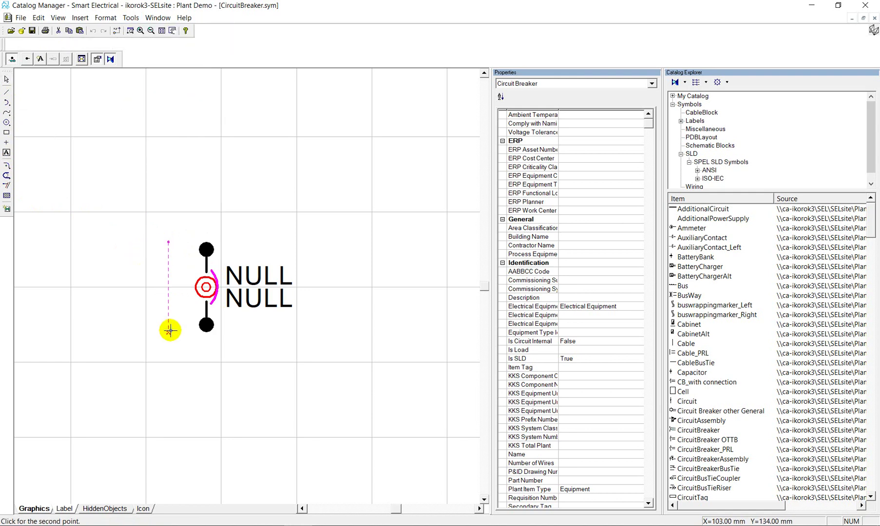
left_click(169, 325)
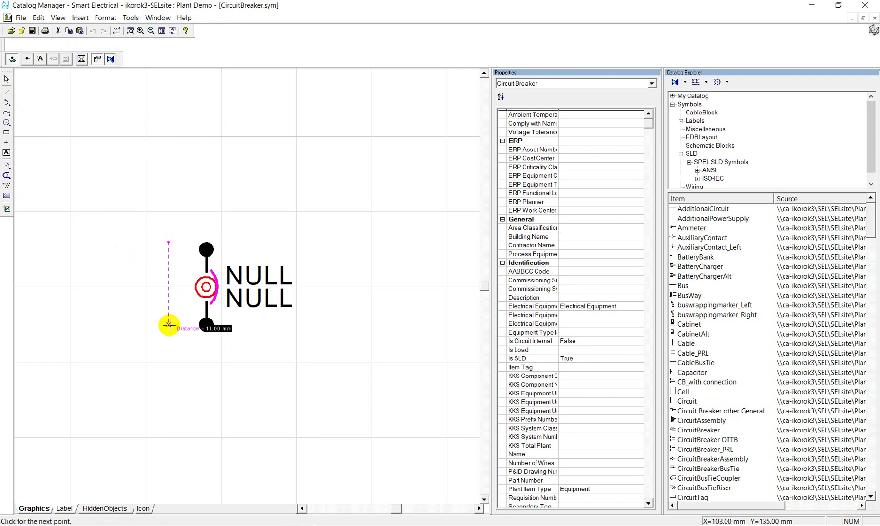
left_click(187, 249)
left_click(185, 318)
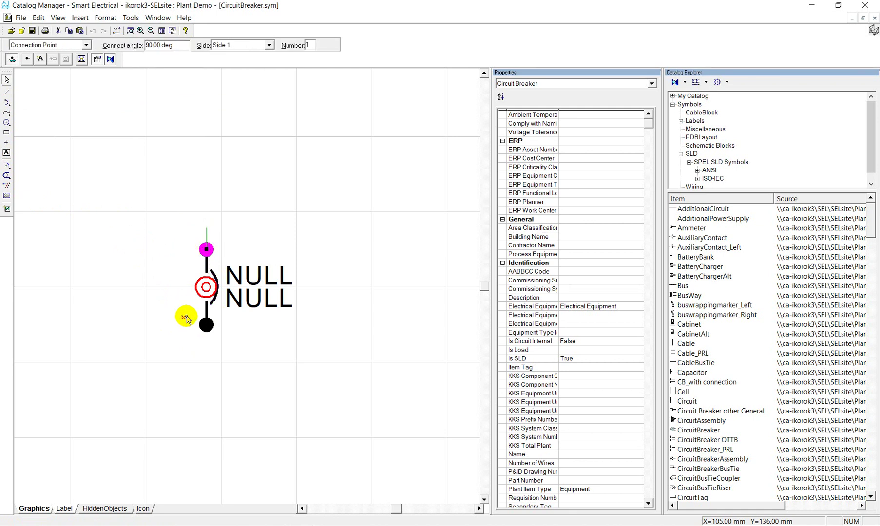
left_click(197, 327)
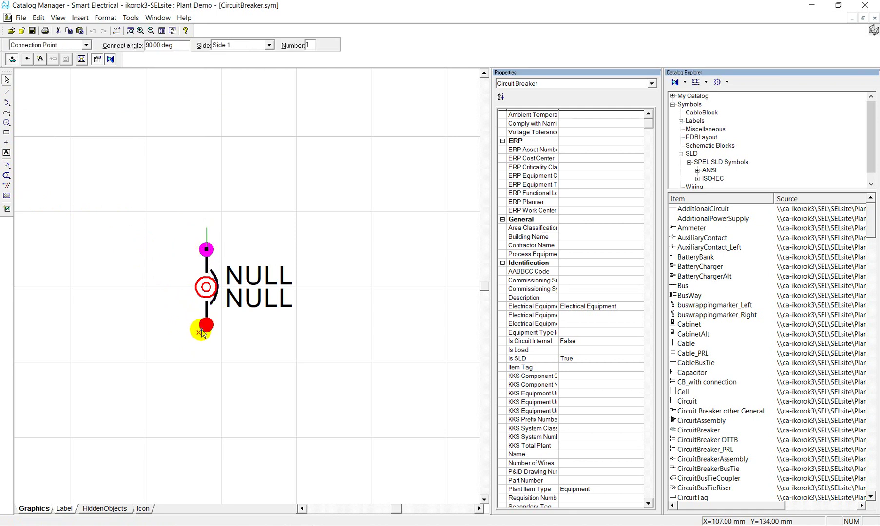
right_click(169, 312)
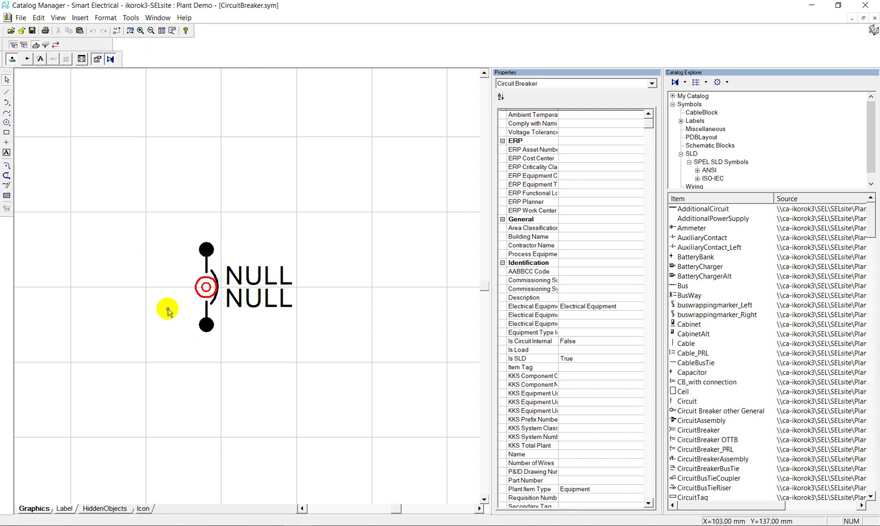
Step: Inspect the lower NULL label's CurrentRating smart text field without changing it
left_click(249, 301)
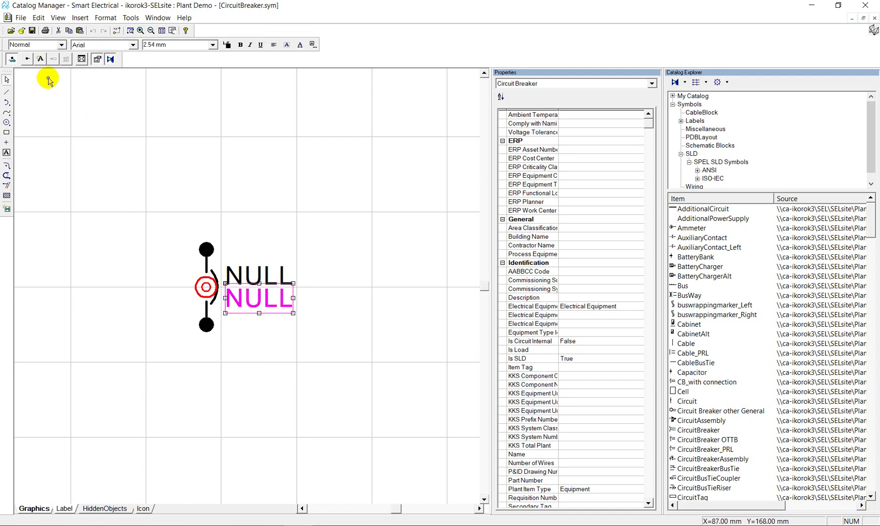
left_click(41, 59)
left_click(54, 169)
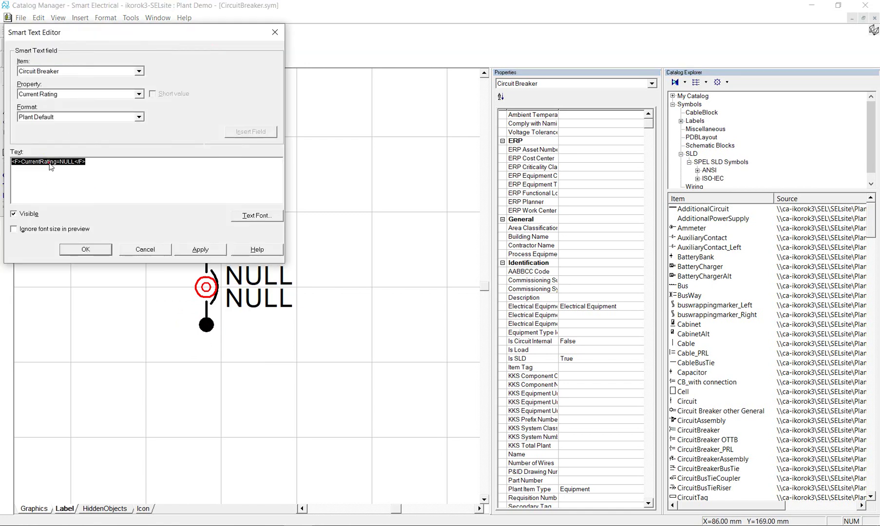
left_click(145, 250)
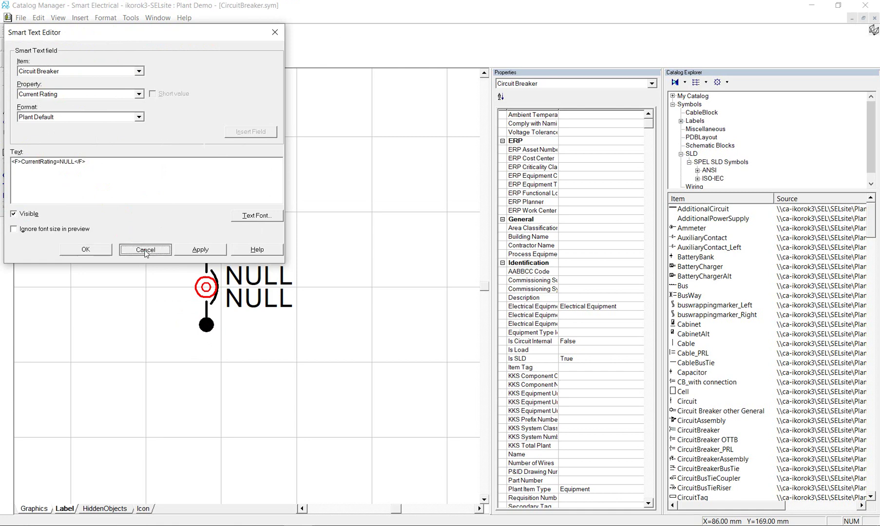
Step: Inspect the breaker's circle and lower lead line style, then minimize Catalog Manager
left_click(199, 294)
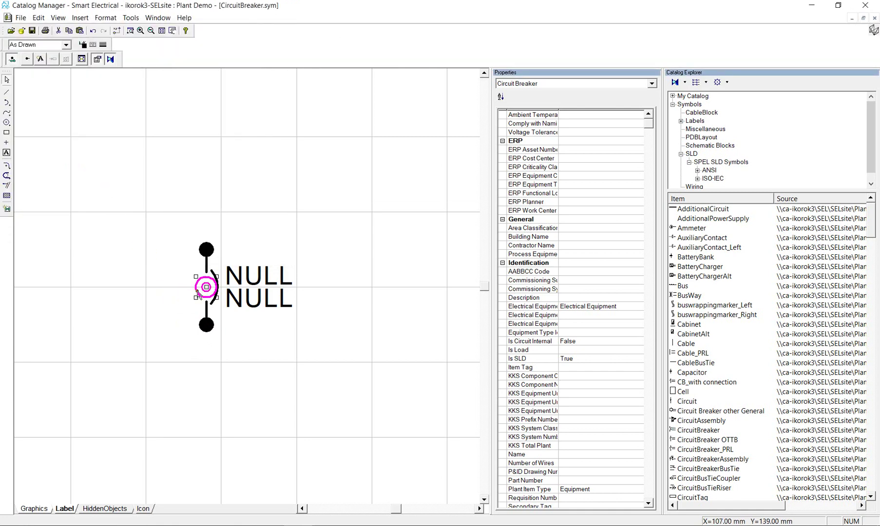
left_click_drag(199, 293, 169, 299)
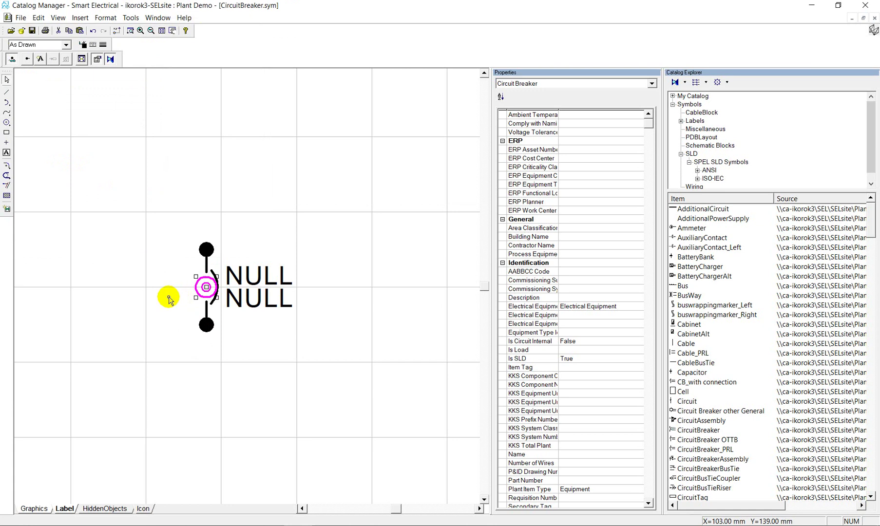
left_click_drag(169, 299, 170, 298)
left_click(207, 311)
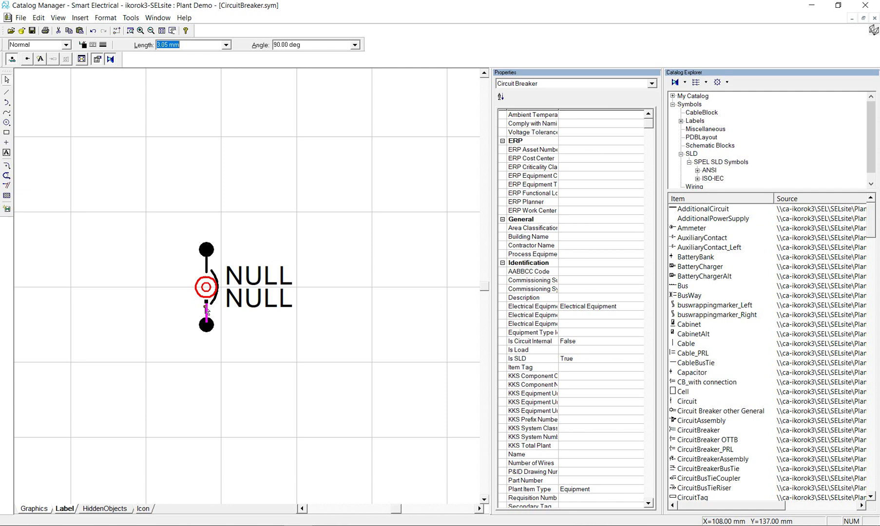
left_click(93, 45)
left_click(64, 157)
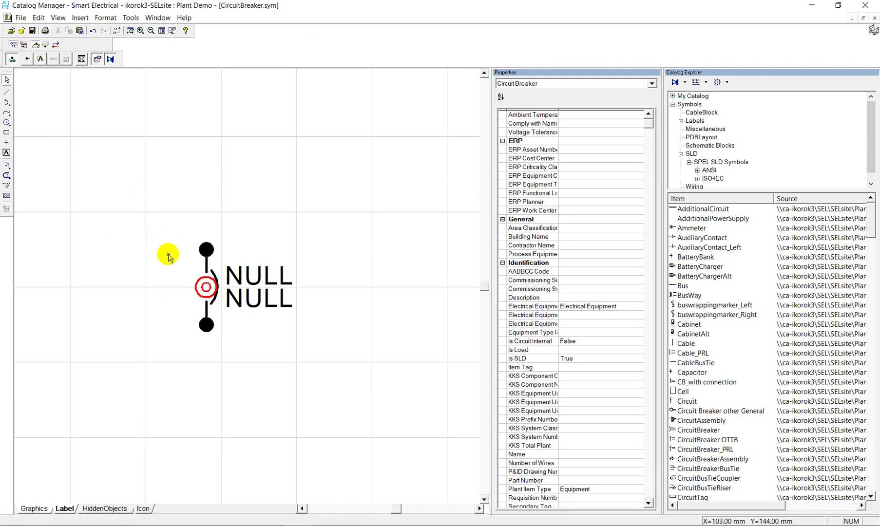
left_click(812, 5)
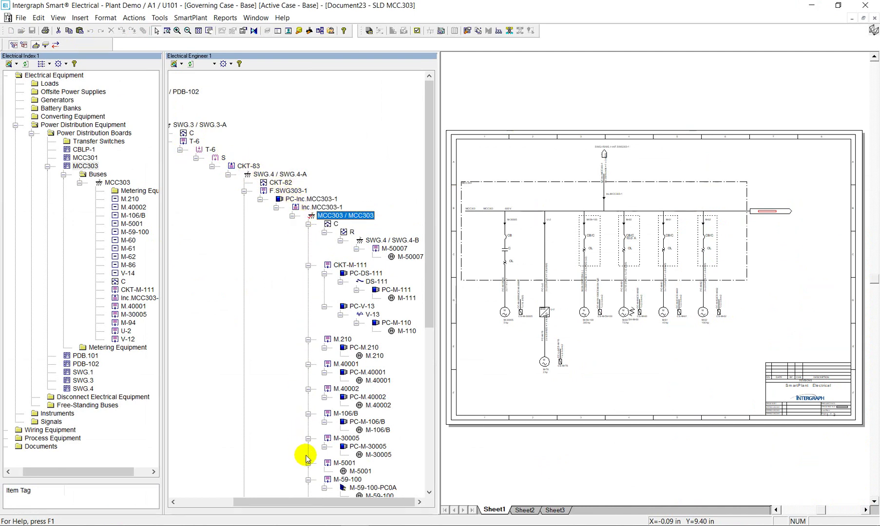
Step: View the properties of motor M-30005 and its cable PC-M-30005
left_click(360, 454)
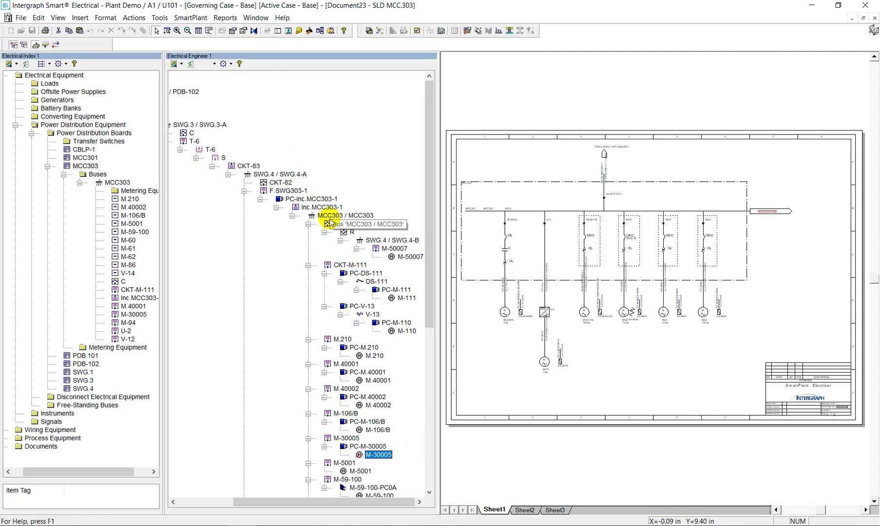
left_click(243, 32)
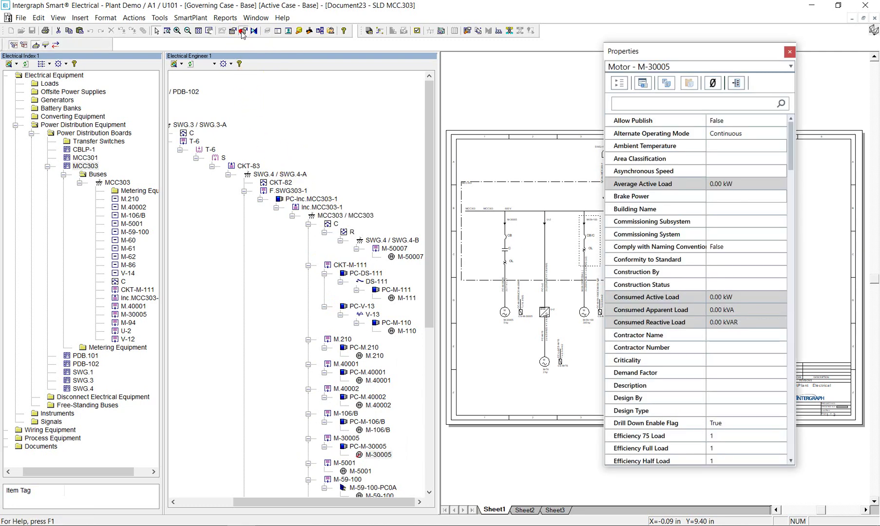
left_click(356, 447)
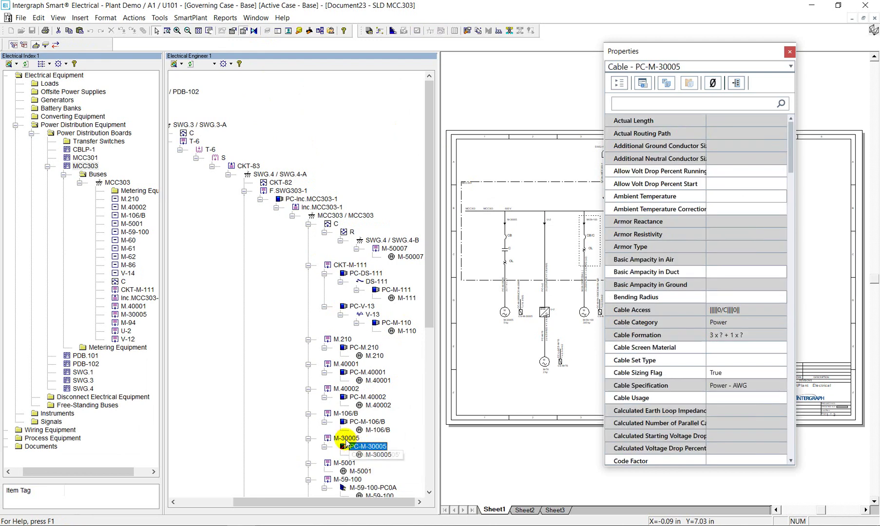
Step: Review circuit M-30005's common properties and associated items, then close the Properties panel
right_click(342, 438)
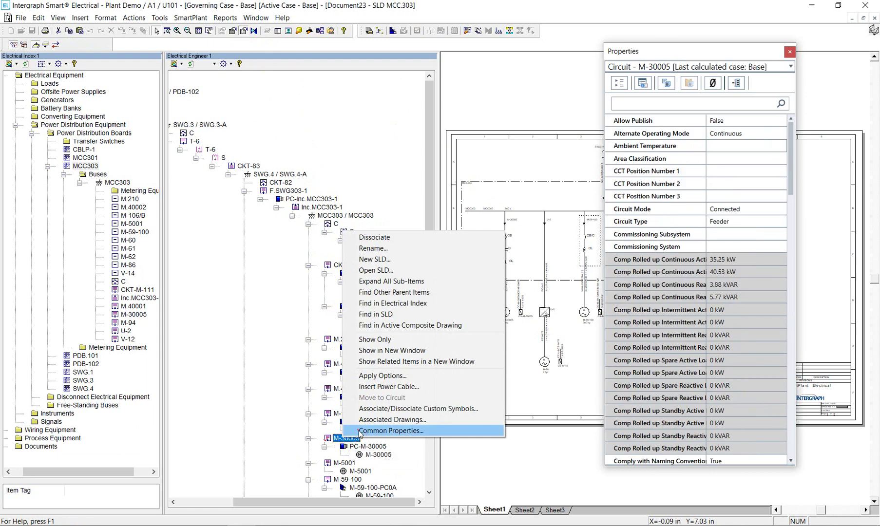
left_click(358, 431)
left_click(441, 139)
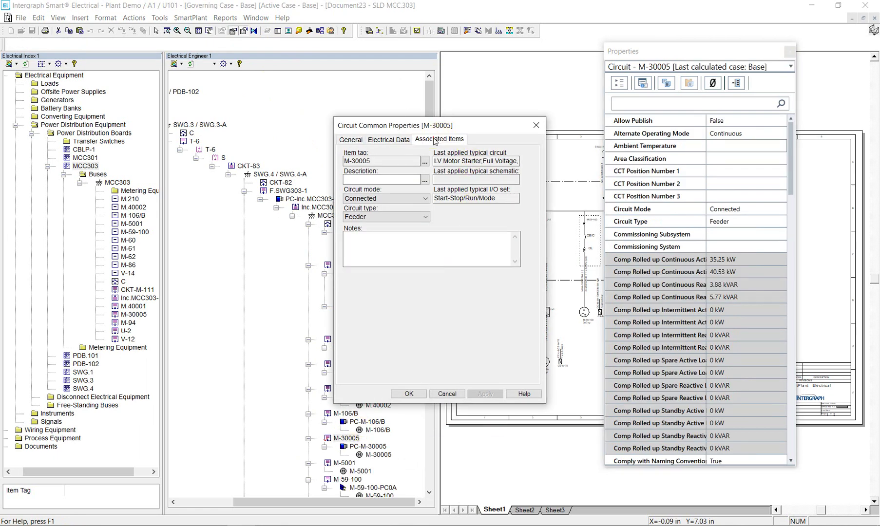
left_click(447, 395)
left_click(790, 51)
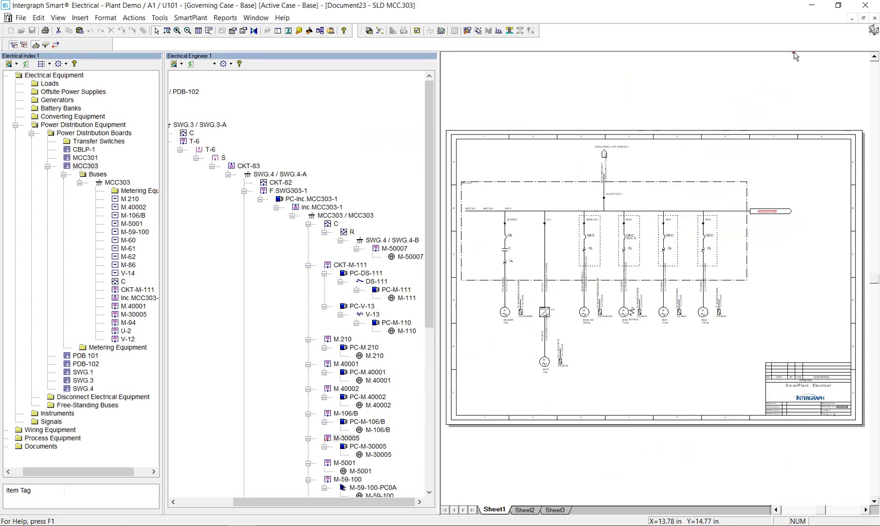
Step: Close the old diagram and start Generate SLD for MCC303, showing all downstream feeder branch items
key("ctrl+F4")
left_click(82, 153)
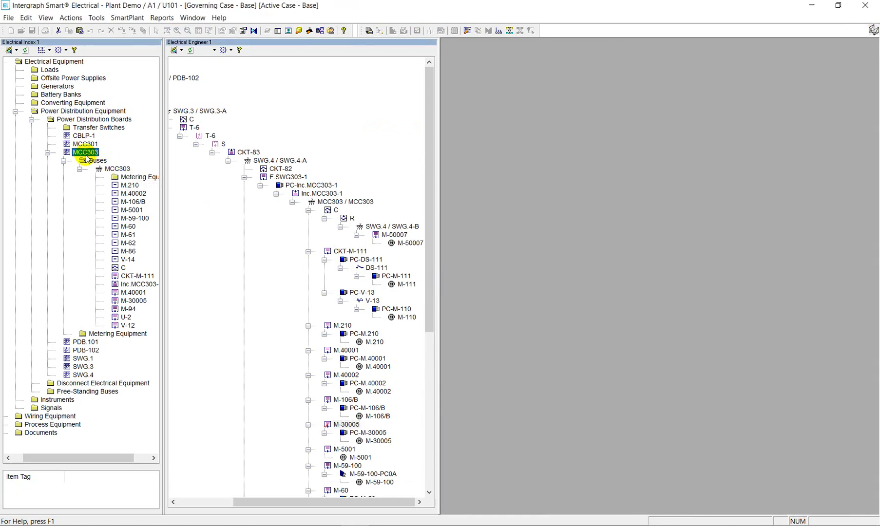
right_click(82, 155)
left_click(97, 183)
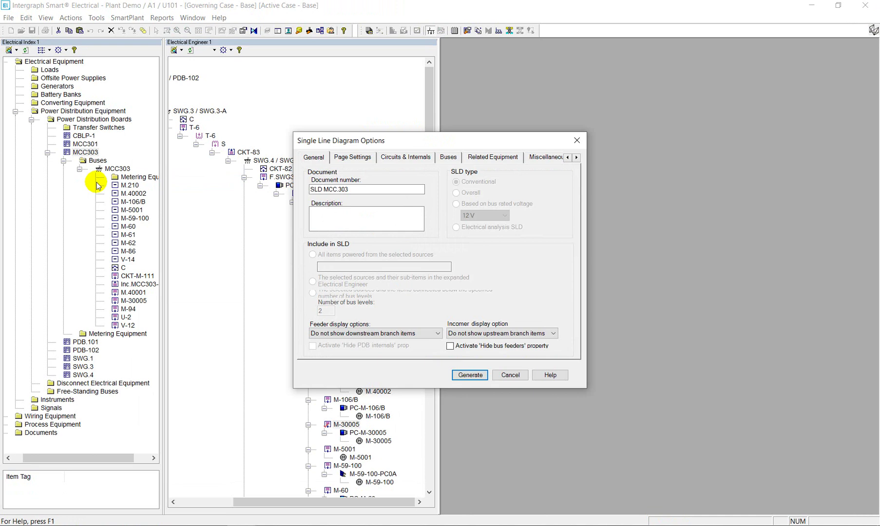
left_click(314, 333)
left_click(341, 358)
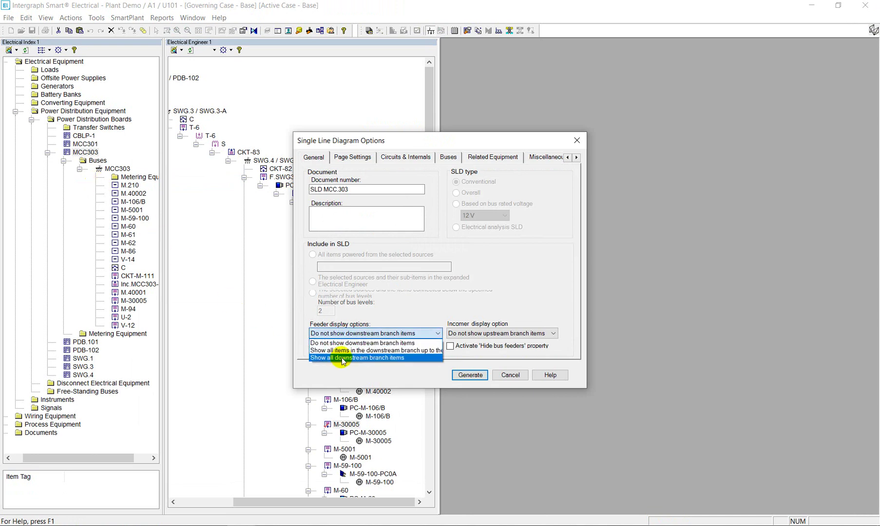
left_click(465, 333)
left_click(465, 348)
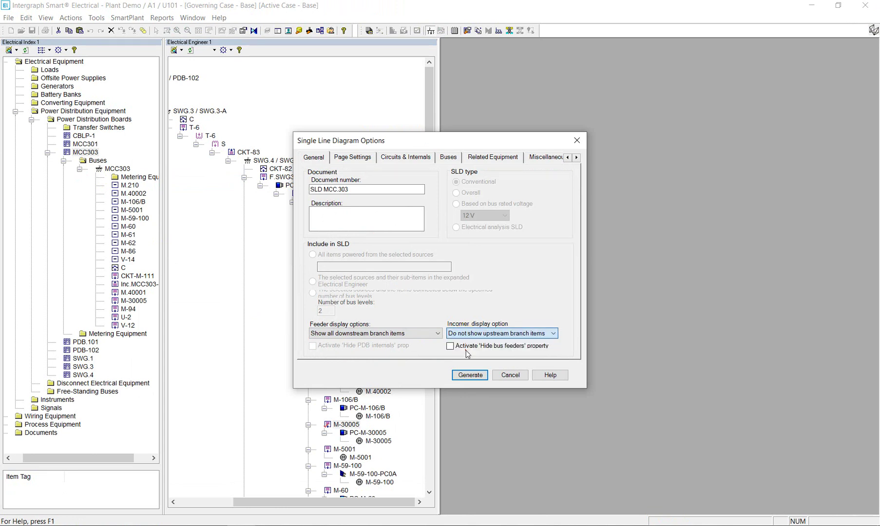
Step: Review the page, circuit and bus frame options, include control stations, and generate
left_click(349, 158)
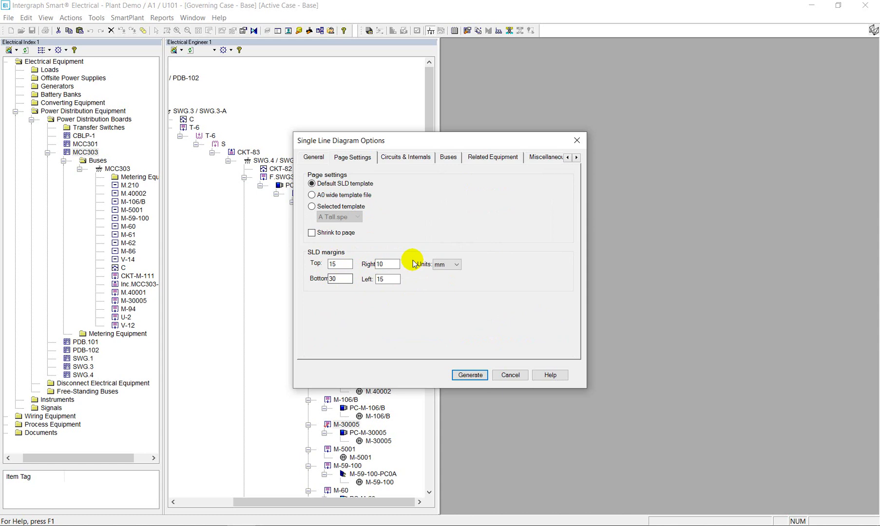
left_click(409, 158)
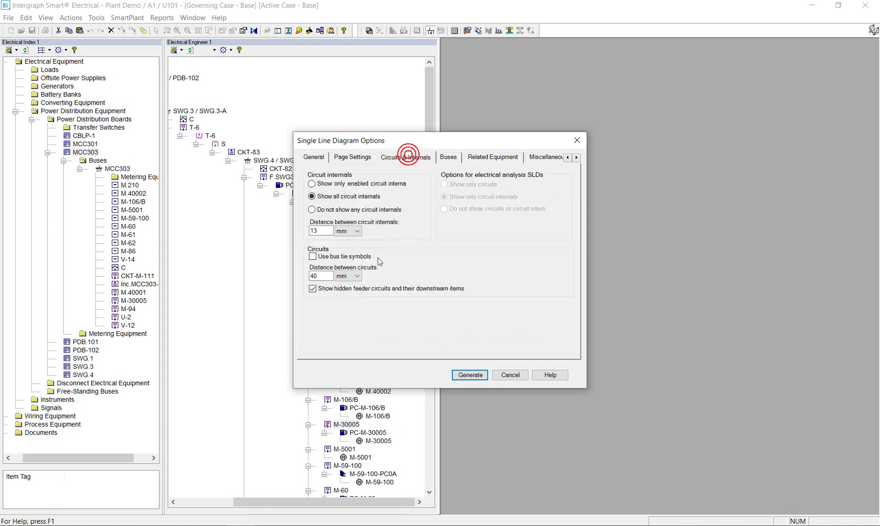
left_click(454, 159)
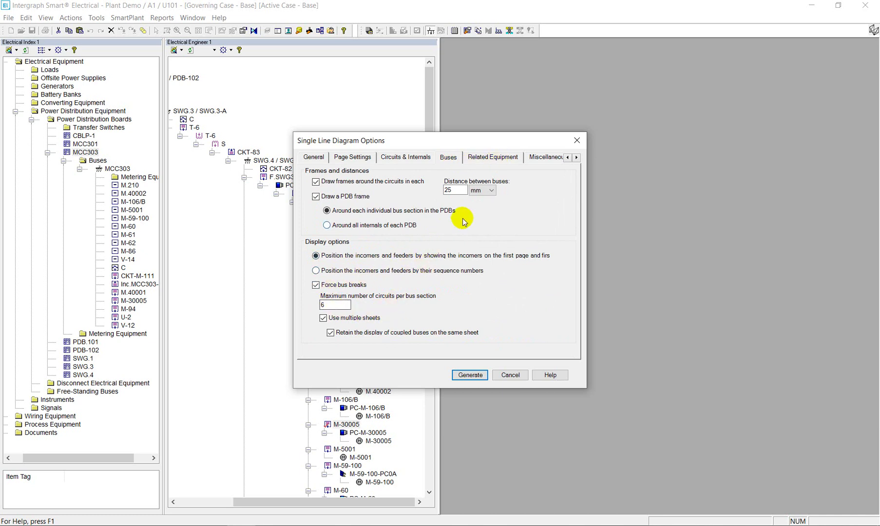
left_click(493, 160)
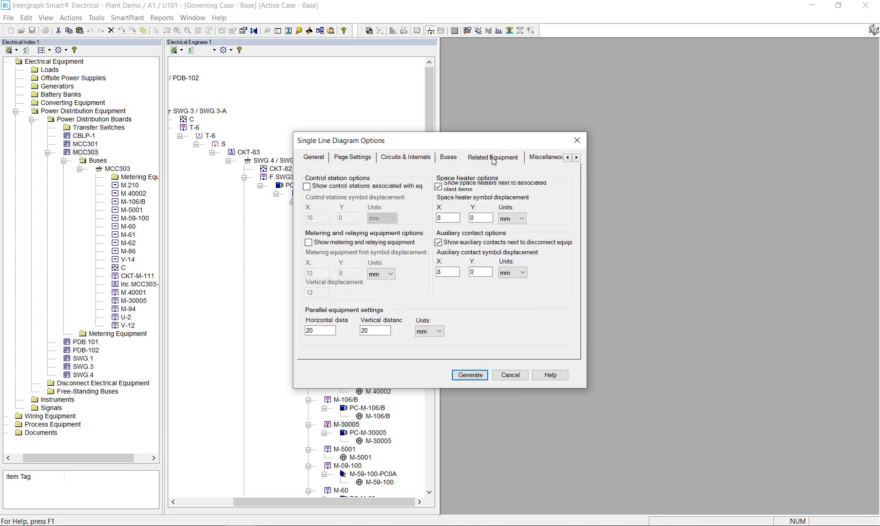
left_click(346, 187)
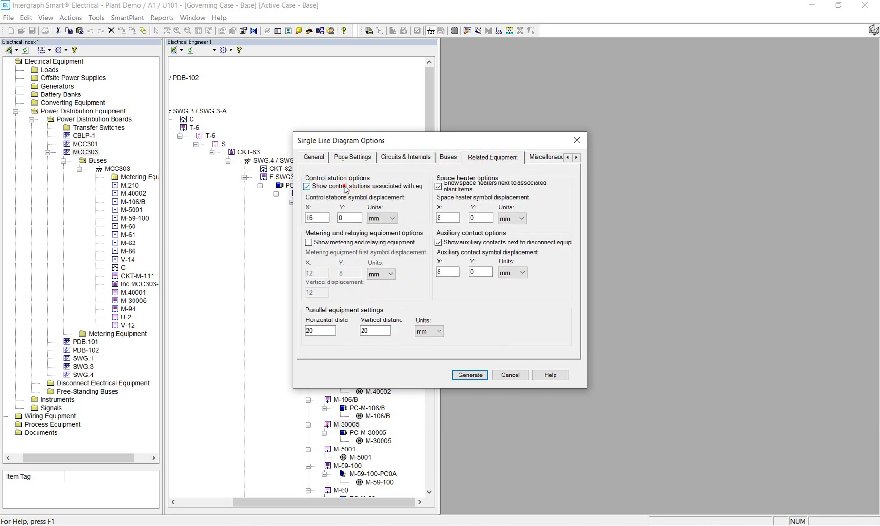
left_click(470, 375)
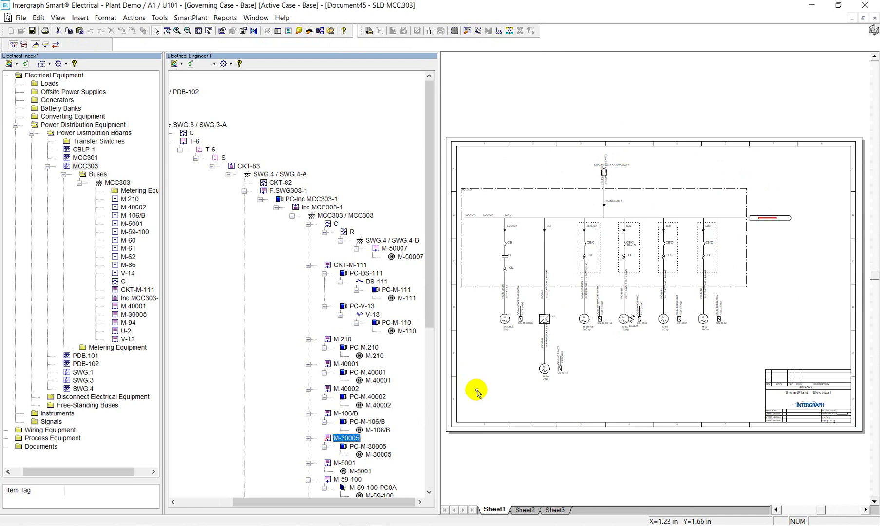
Step: Once SLD MCC.303 is generated, view the Circuit Breaker item type symbology
left_click(348, 525)
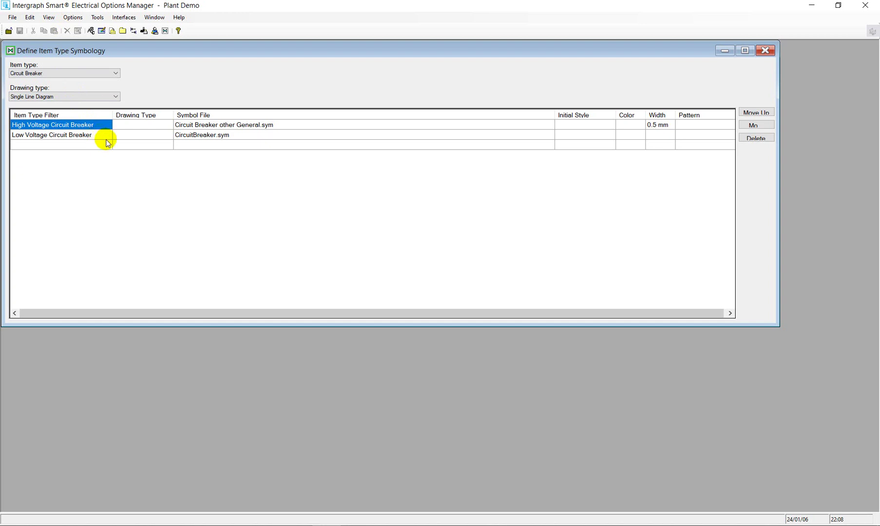
Step: Show the single-line diagram symbols defined for the Motor item type
left_click(117, 74)
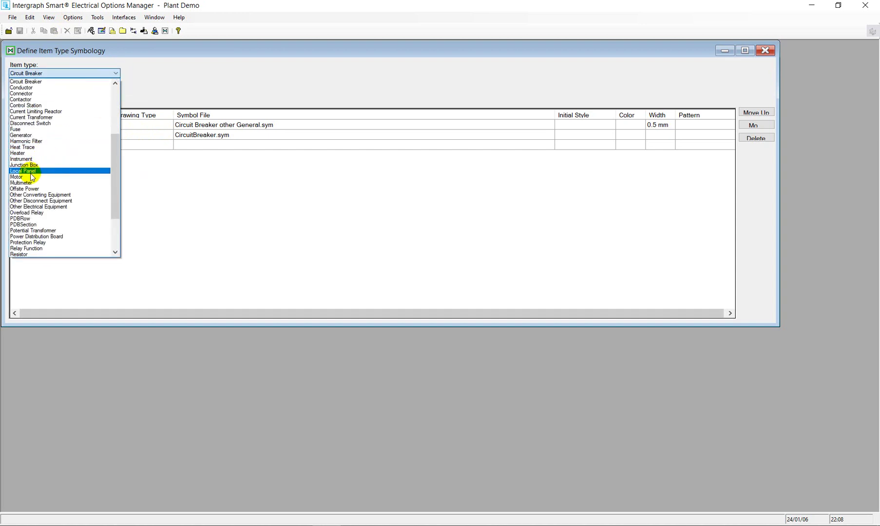
left_click(29, 177)
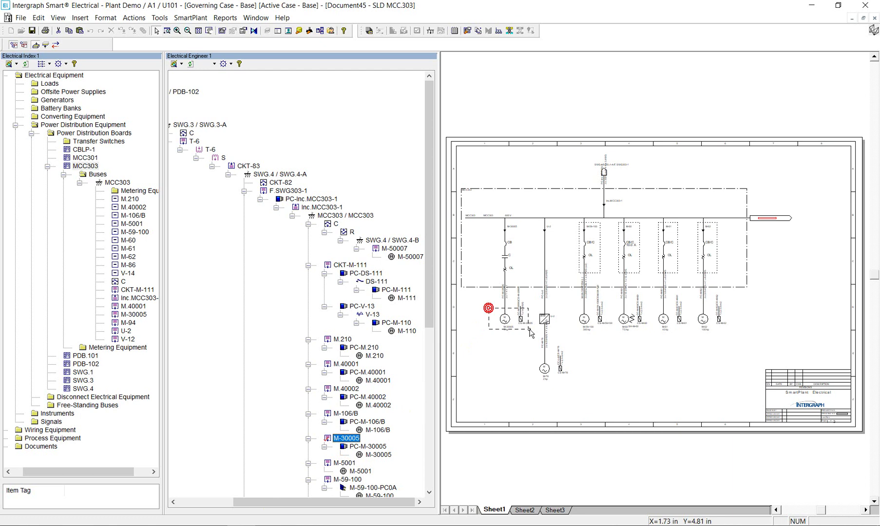
Step: Move motor M-30005 lower on the diagram and give the MCC303 bus a thicker line width
left_click_drag(507, 331, 507, 358)
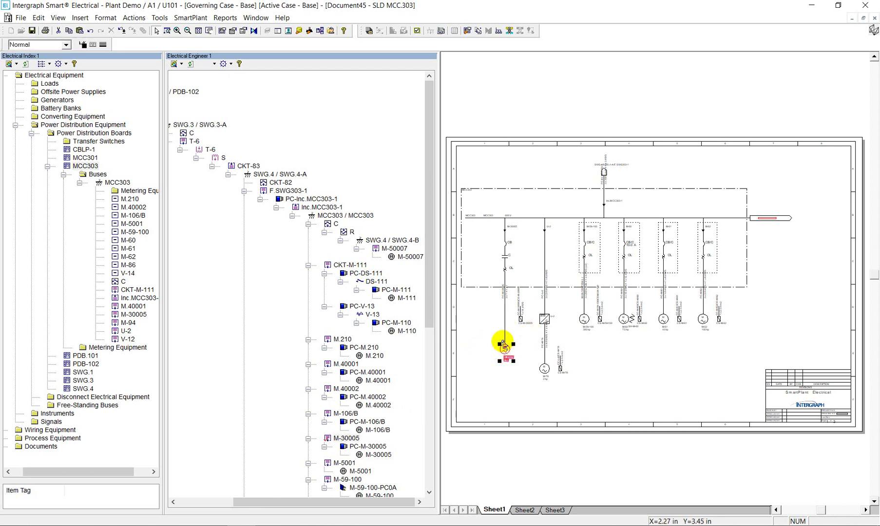
left_click(488, 323)
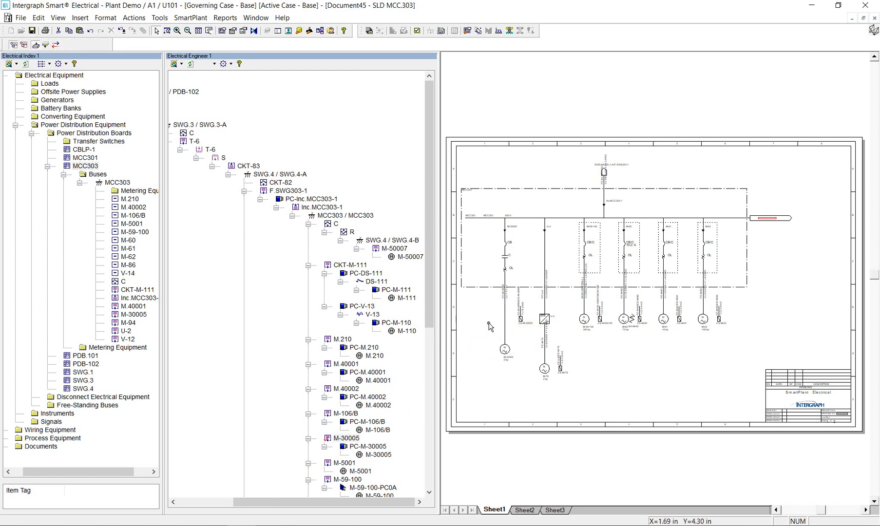
left_click(528, 217)
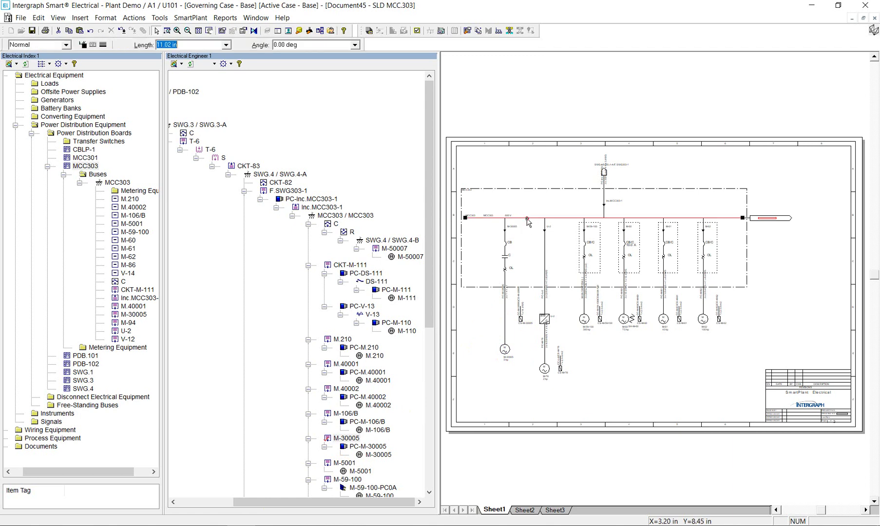
left_click(103, 44)
left_click(116, 101)
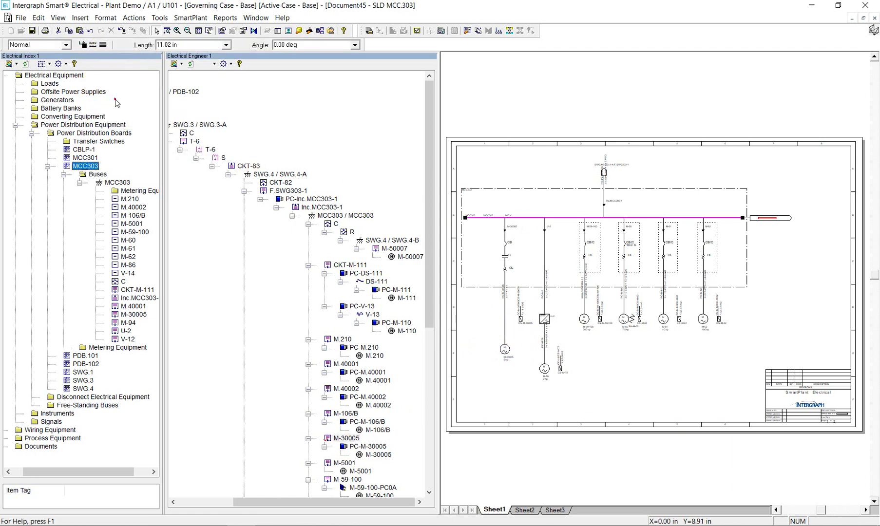
Step: Select motor M-30005 and bring up the editing commands
left_click(476, 330)
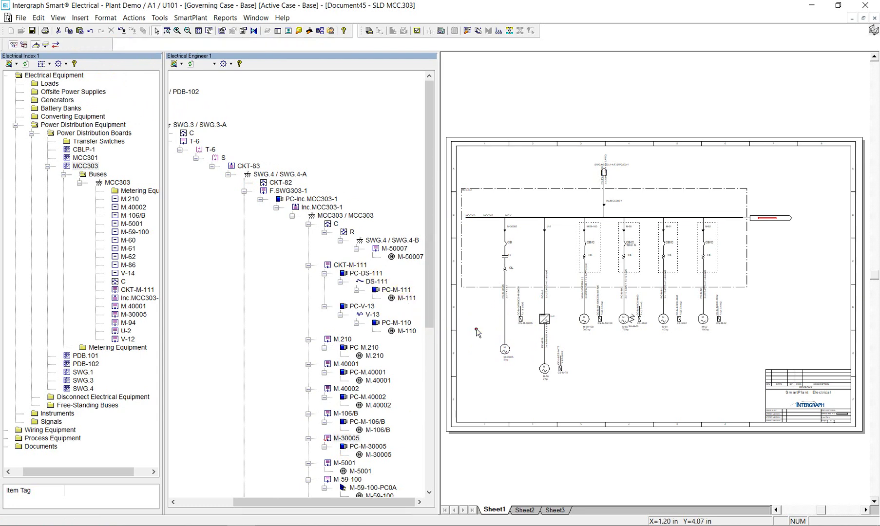
left_click(504, 349)
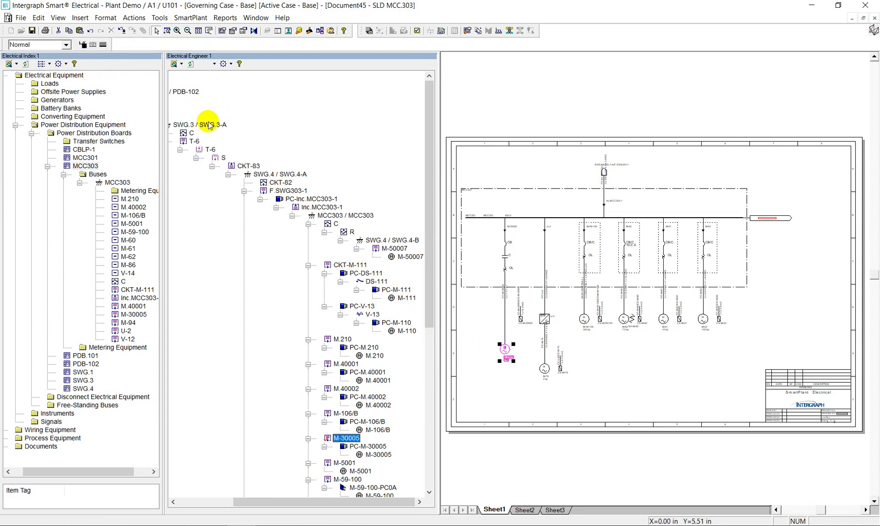
left_click(39, 18)
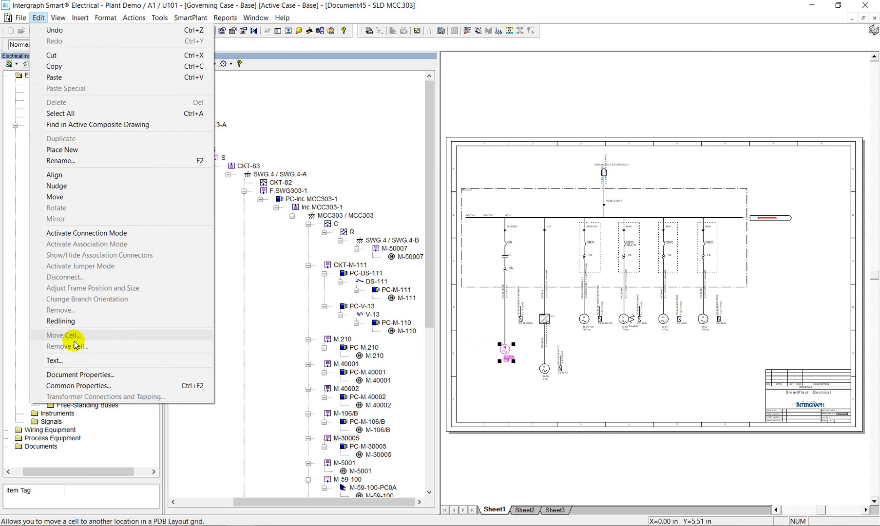
left_click(88, 386)
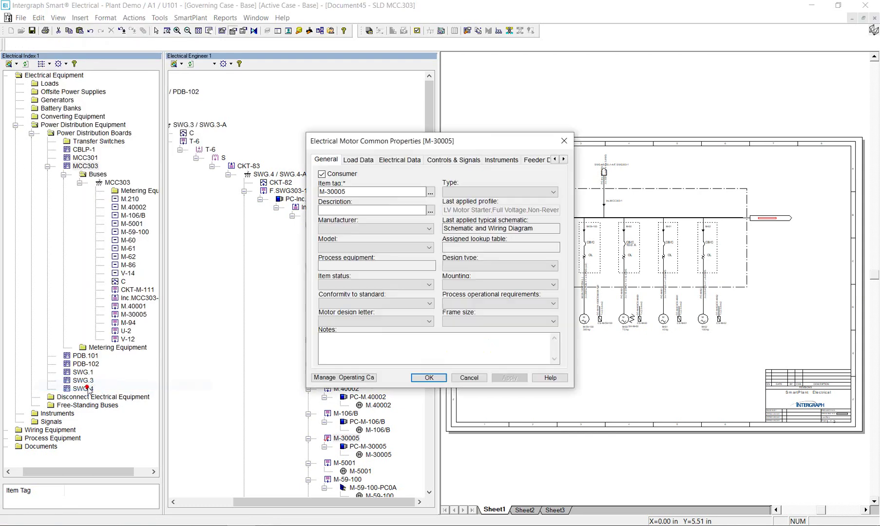
left_click(362, 159)
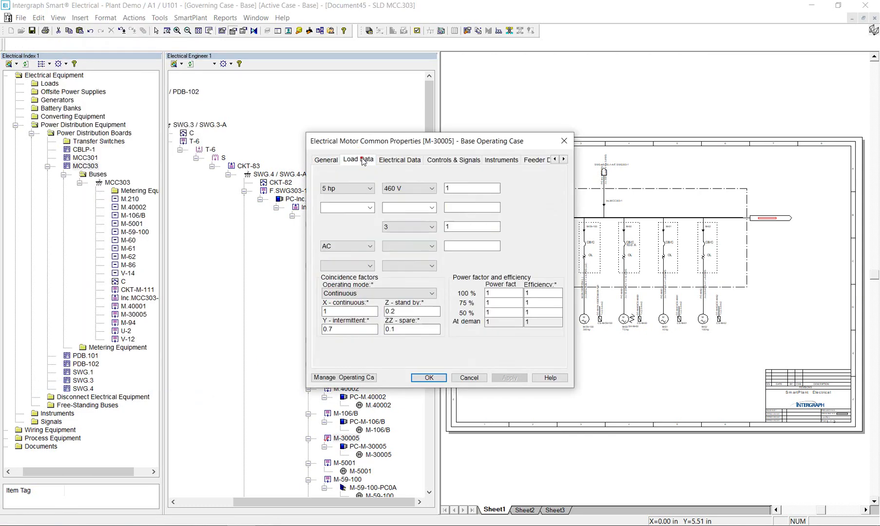
left_click(470, 380)
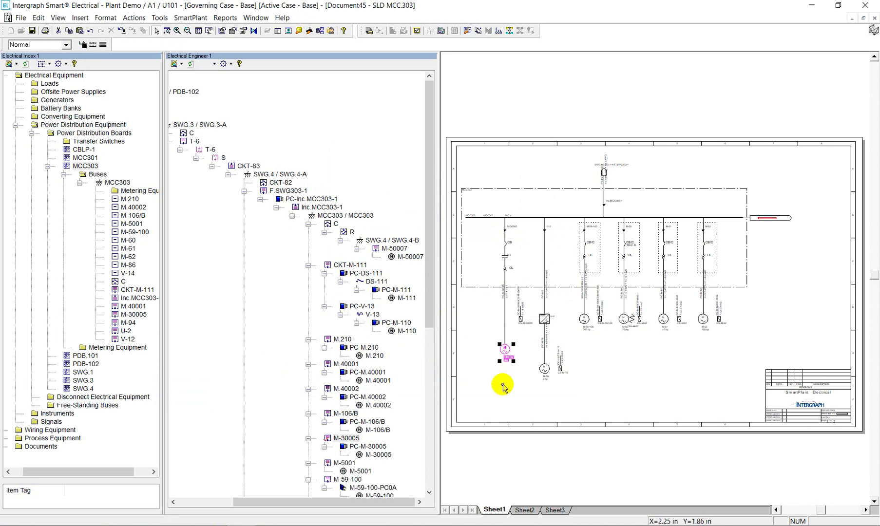